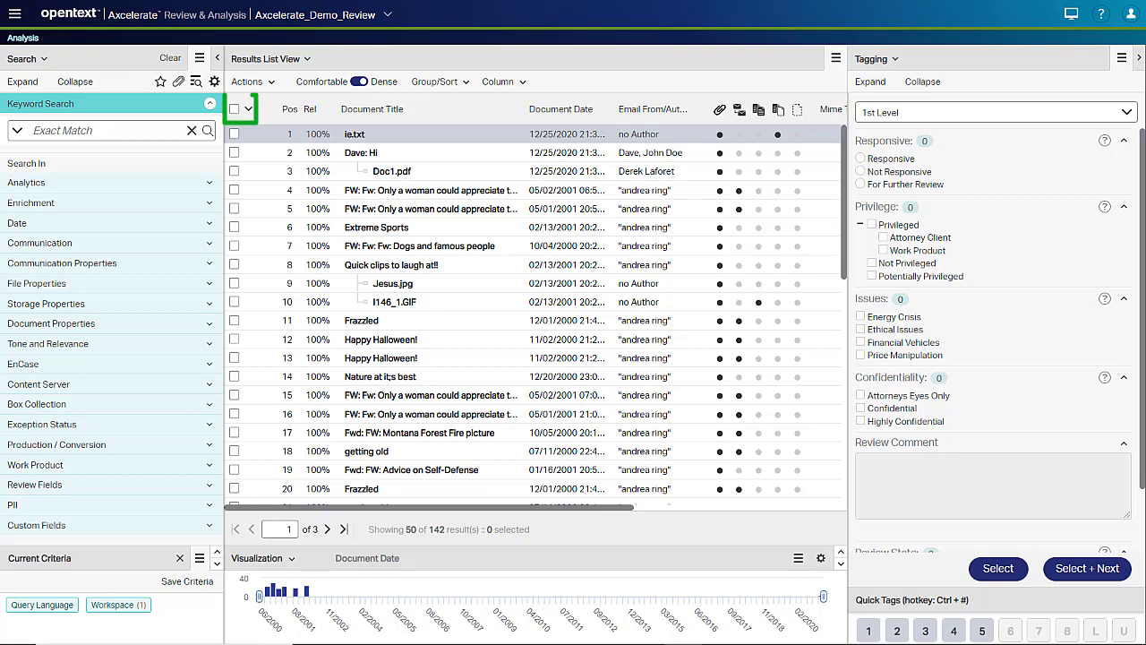
- Select the entire result list of 142 documents and bring up the bulk actions list
{"action": "left_click", "coordinate": [250, 109]}
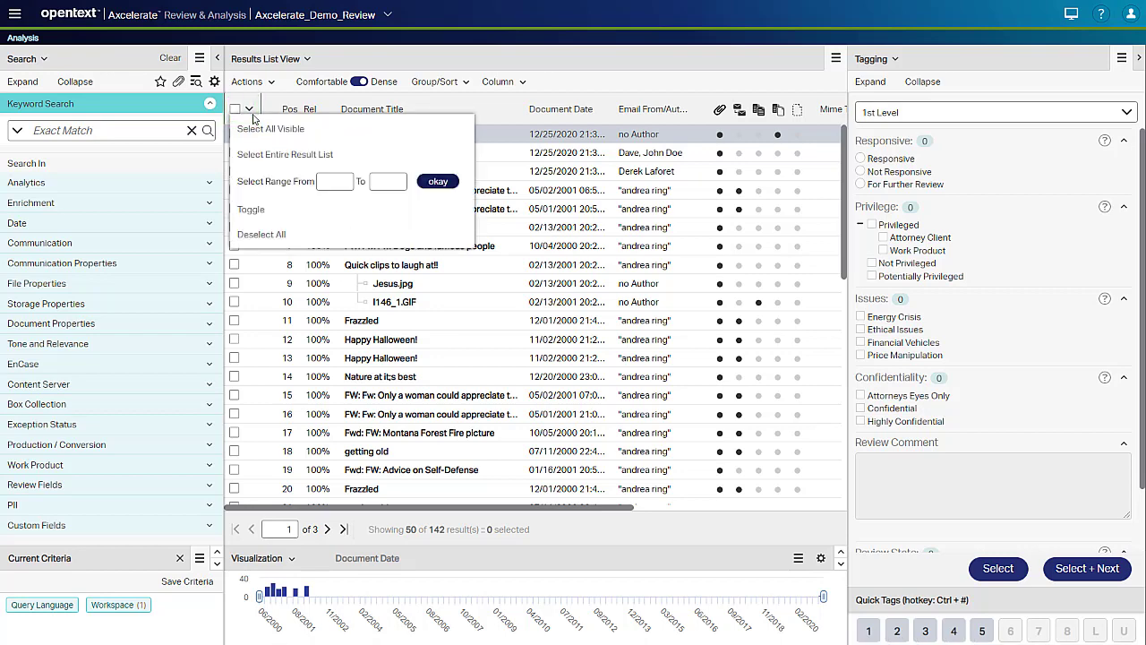
{"action": "left_click", "coordinate": [279, 155]}
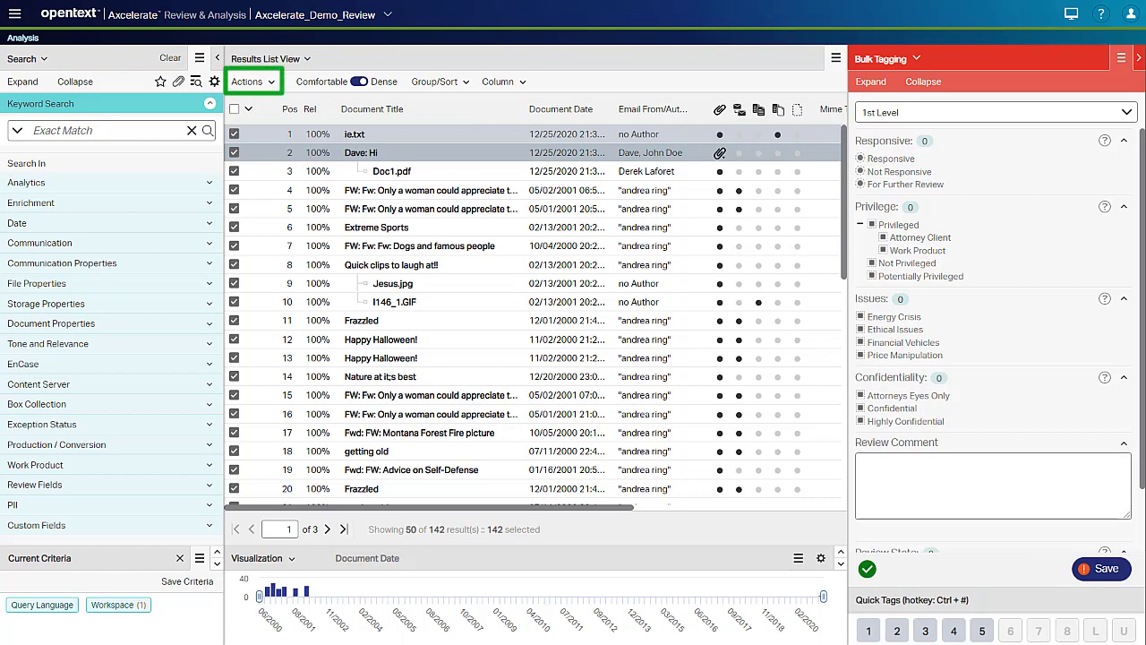
{"action": "left_click", "coordinate": [248, 81]}
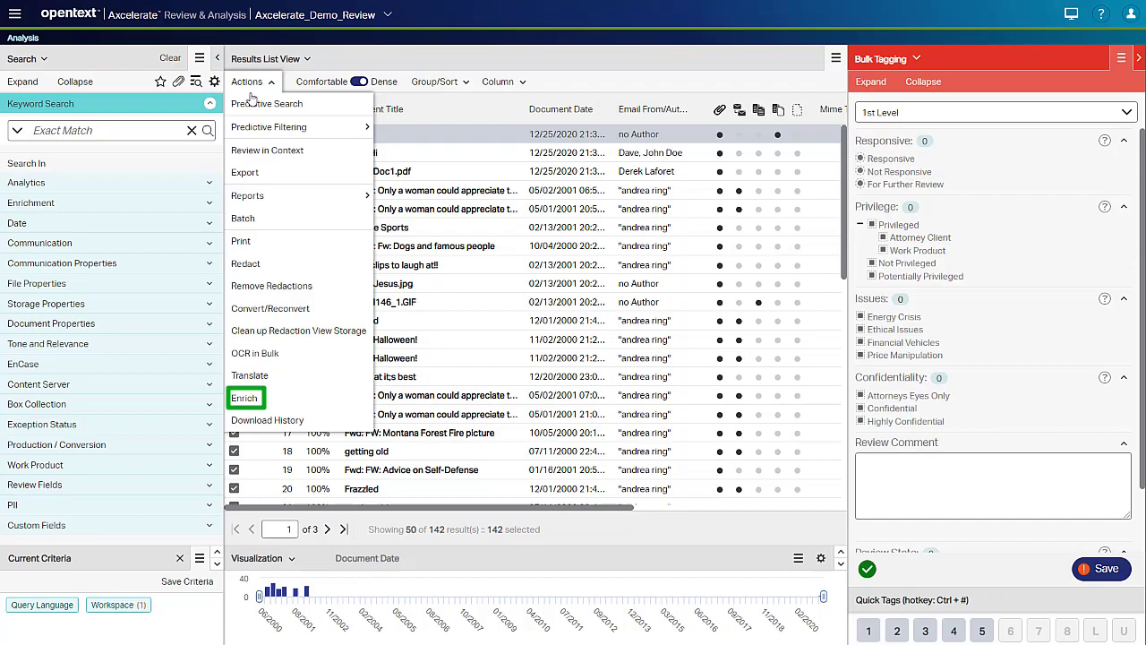
{"action": "left_click", "coordinate": [365, 395]}
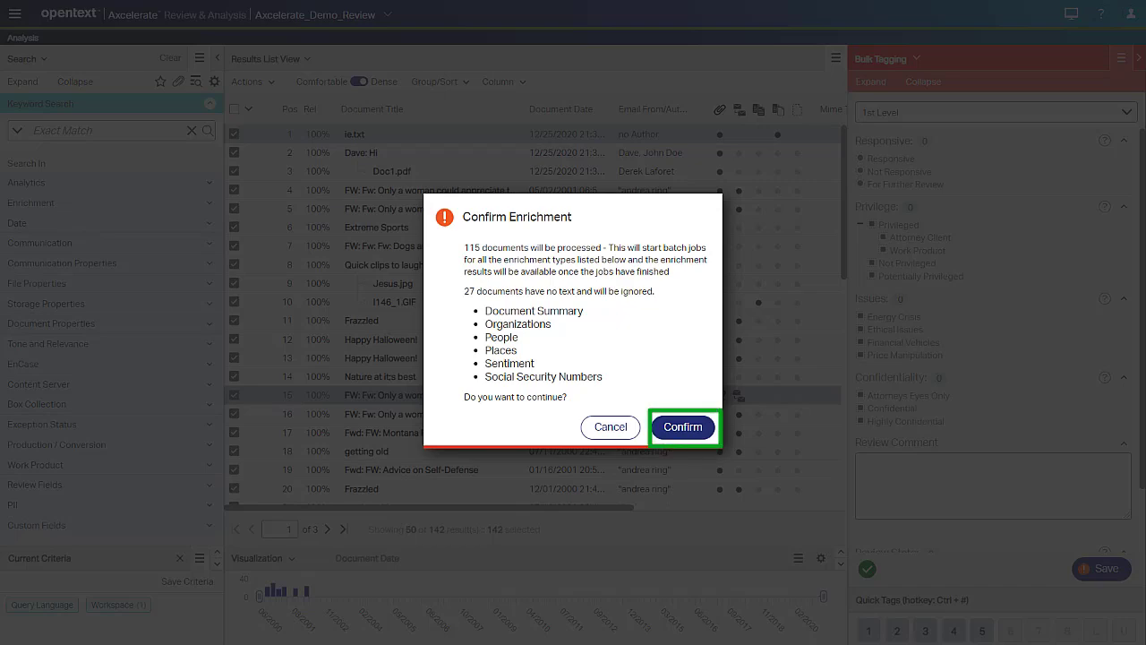
- Confirm the enrichment jobs, then go back to the full list of 491,150 documents
{"action": "left_click", "coordinate": [682, 427]}
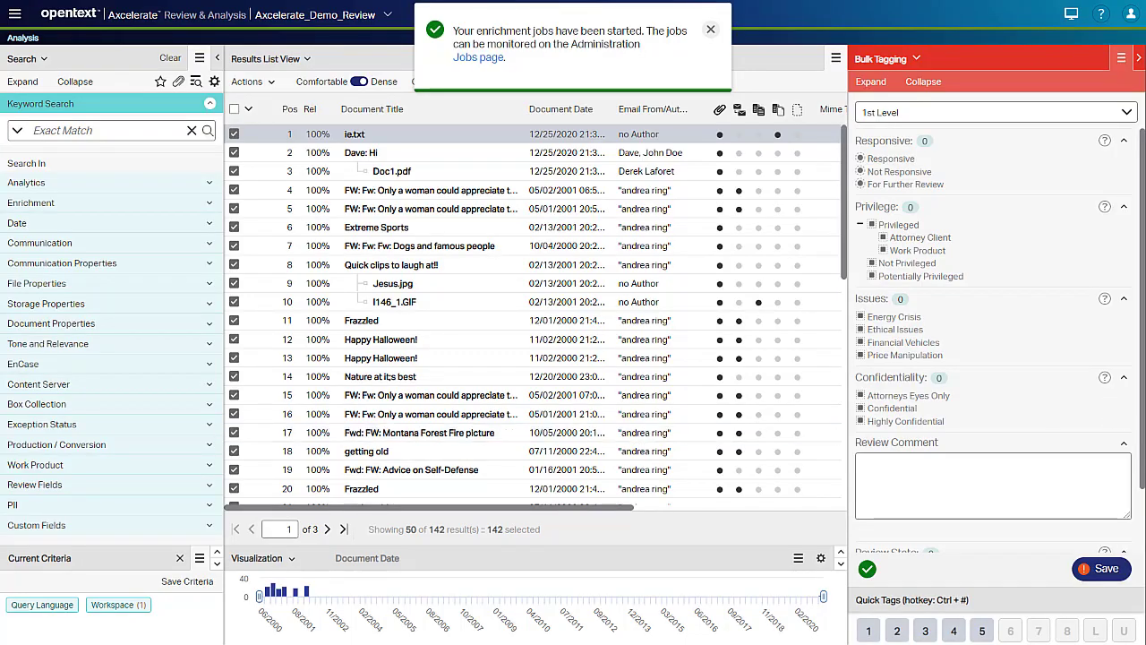
{"action": "left_click", "coordinate": [13, 16]}
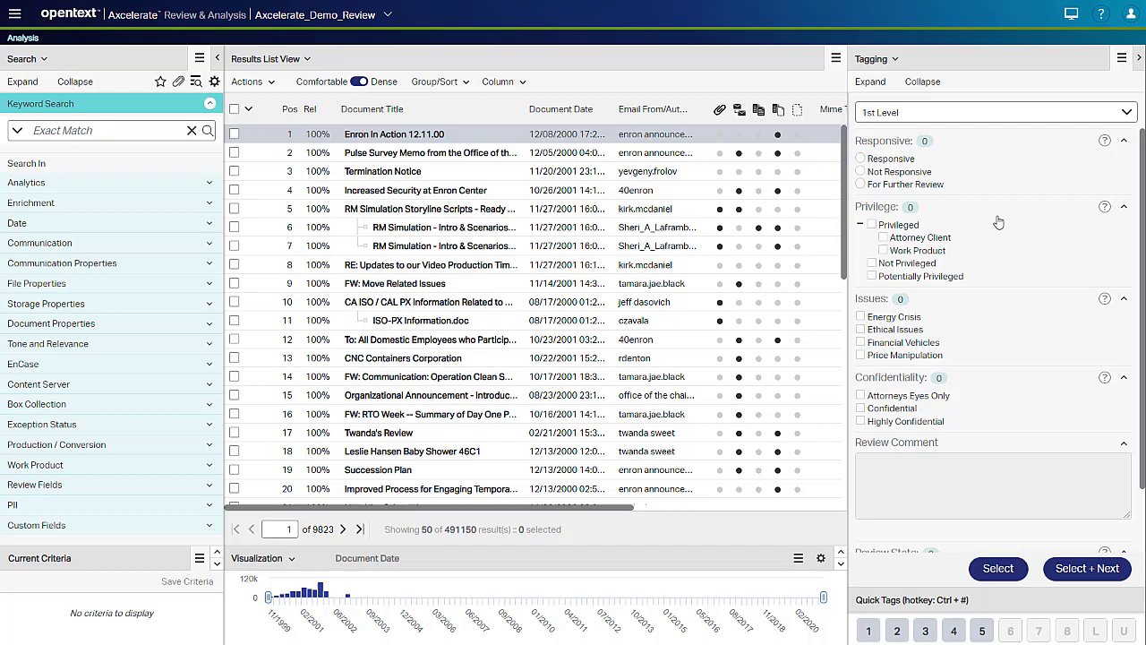
- Expand Enrichment, review the Enrichment Job Type values and counts, then close that list
{"action": "left_click", "coordinate": [32, 202]}
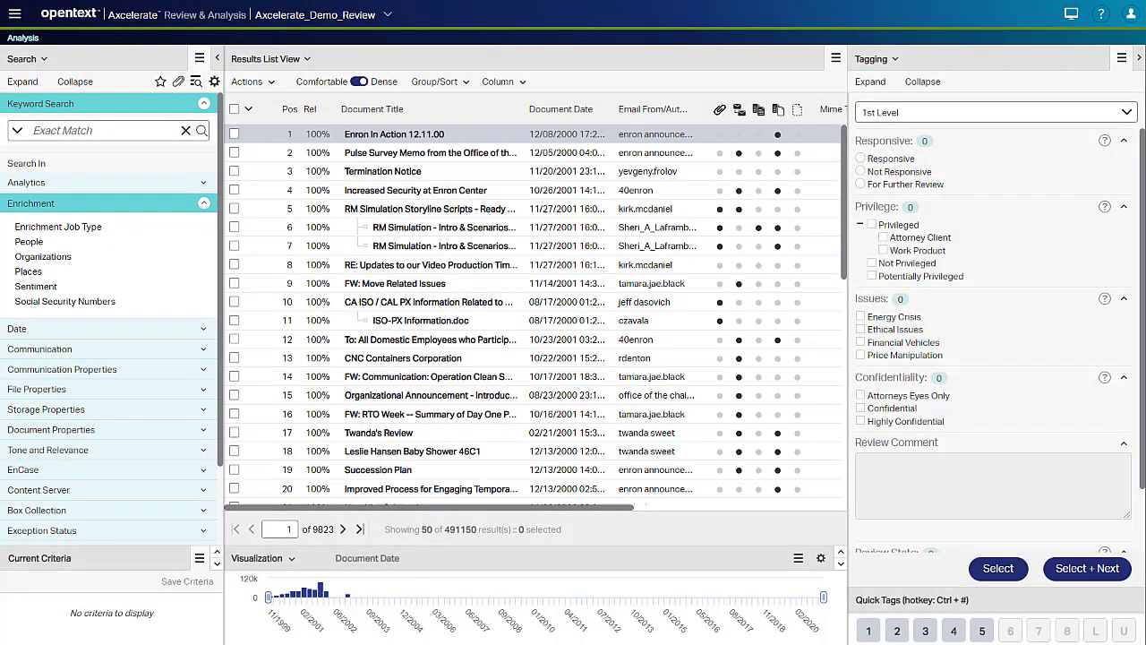
{"action": "left_click", "coordinate": [70, 228]}
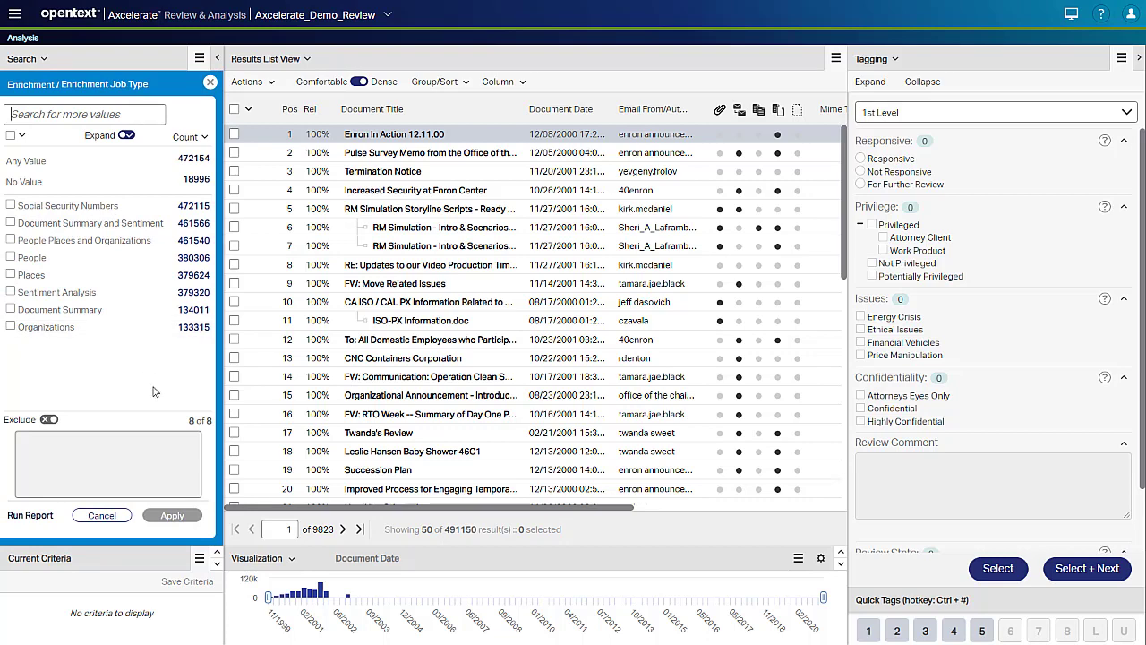
{"action": "left_click", "coordinate": [210, 82]}
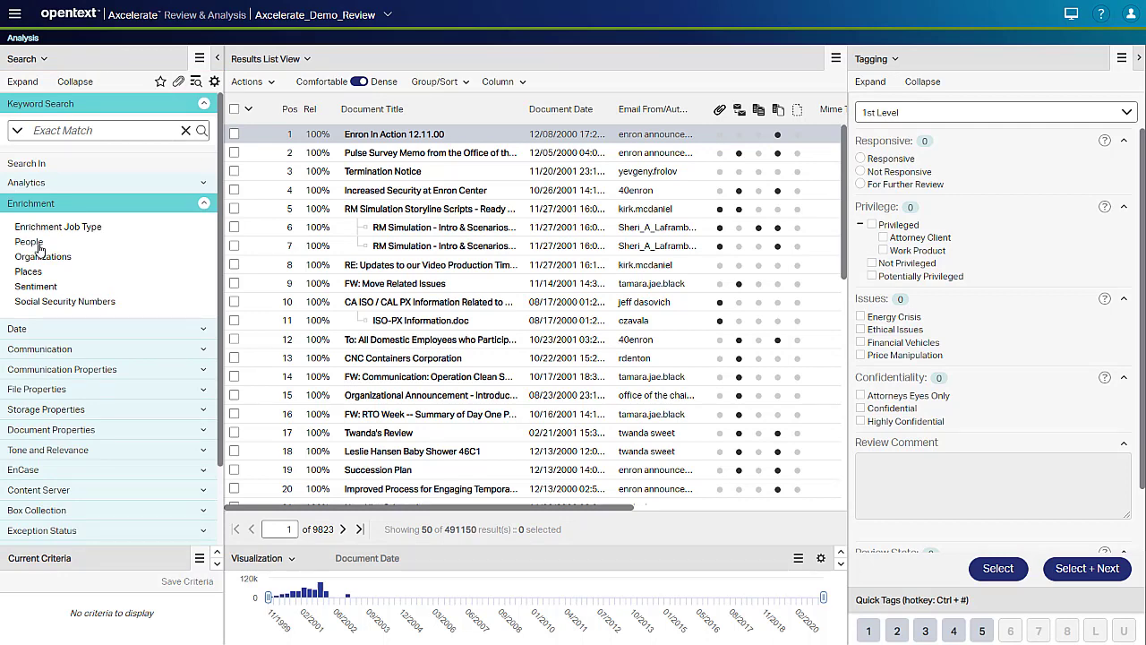
{"action": "left_click", "coordinate": [30, 242]}
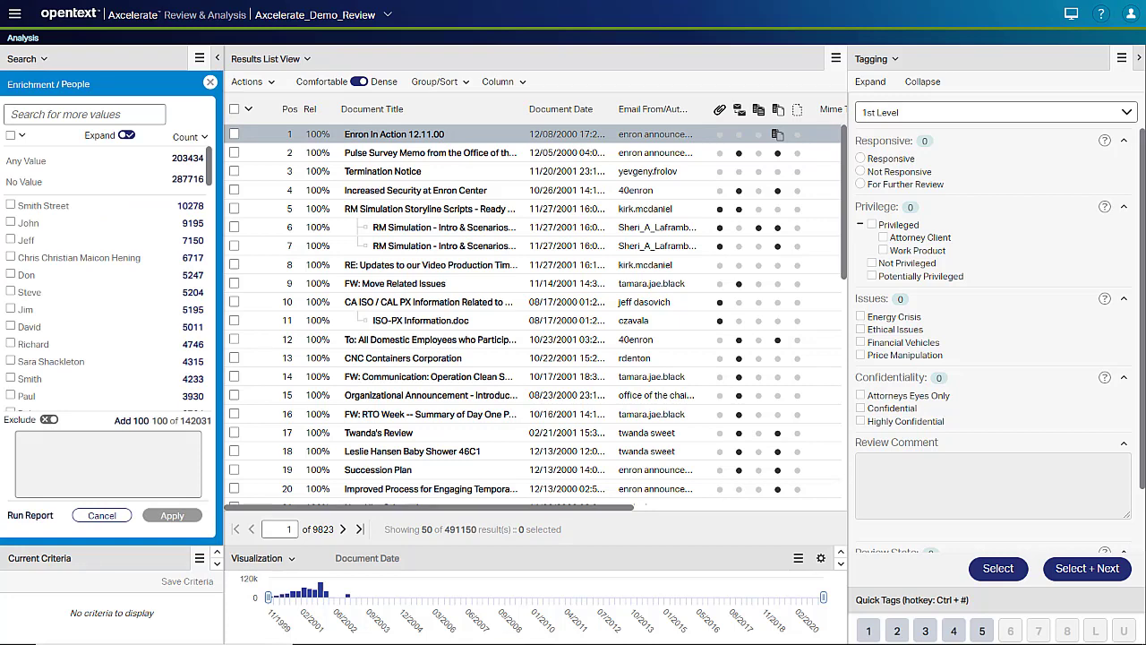
{"action": "left_click", "coordinate": [210, 82]}
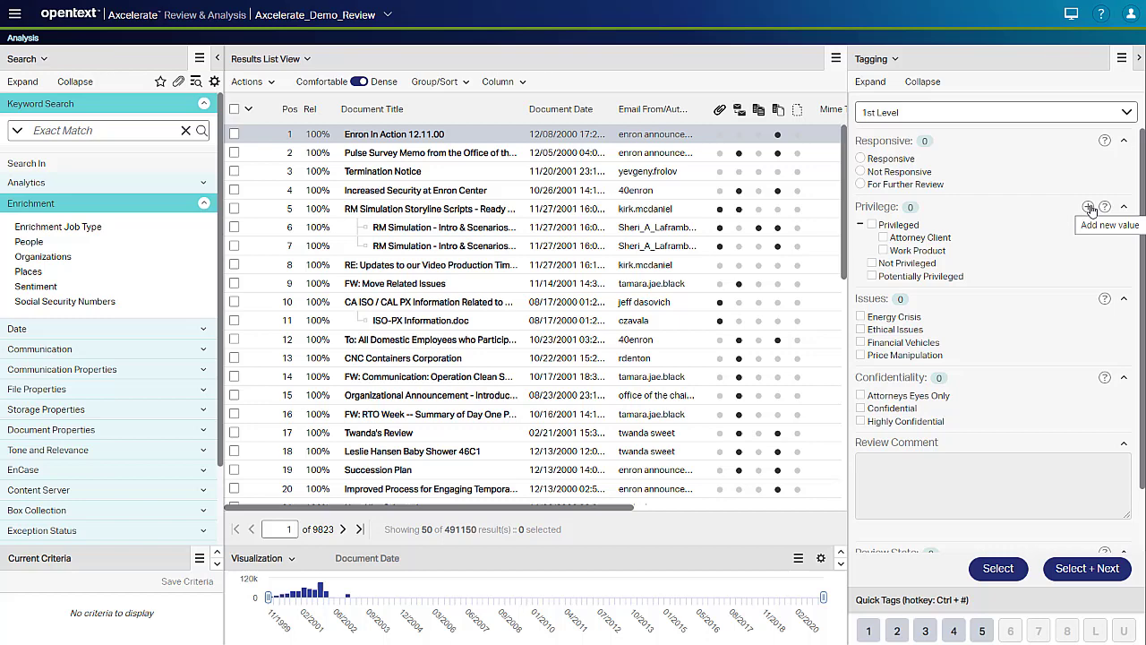
{"action": "left_click", "coordinate": [36, 256]}
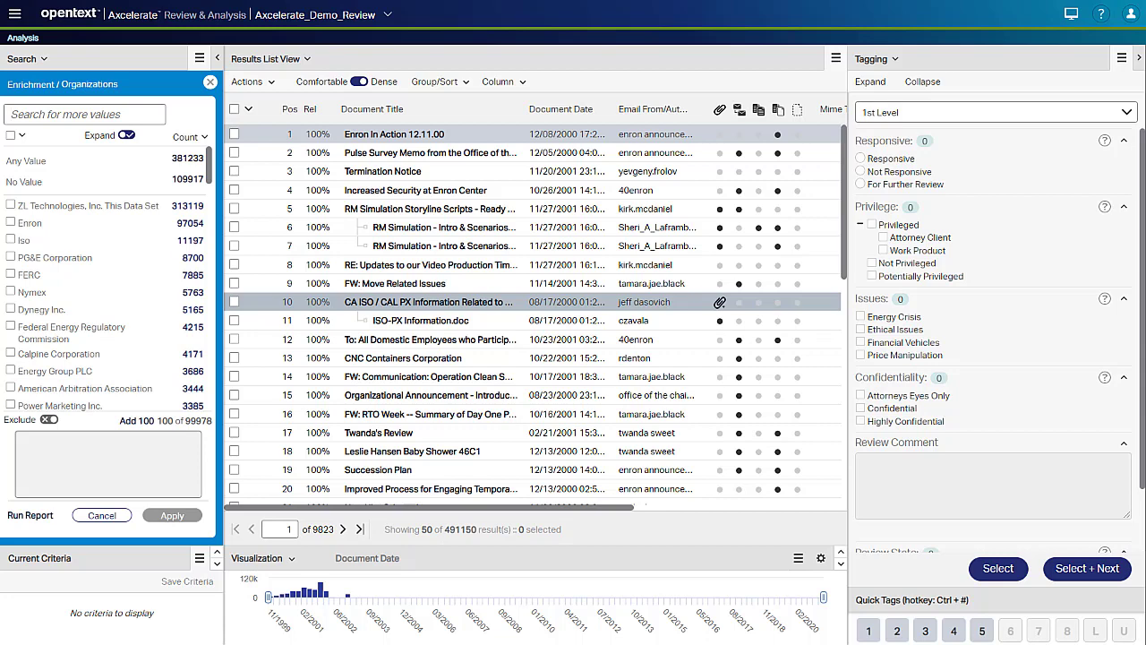
{"action": "left_click", "coordinate": [210, 82]}
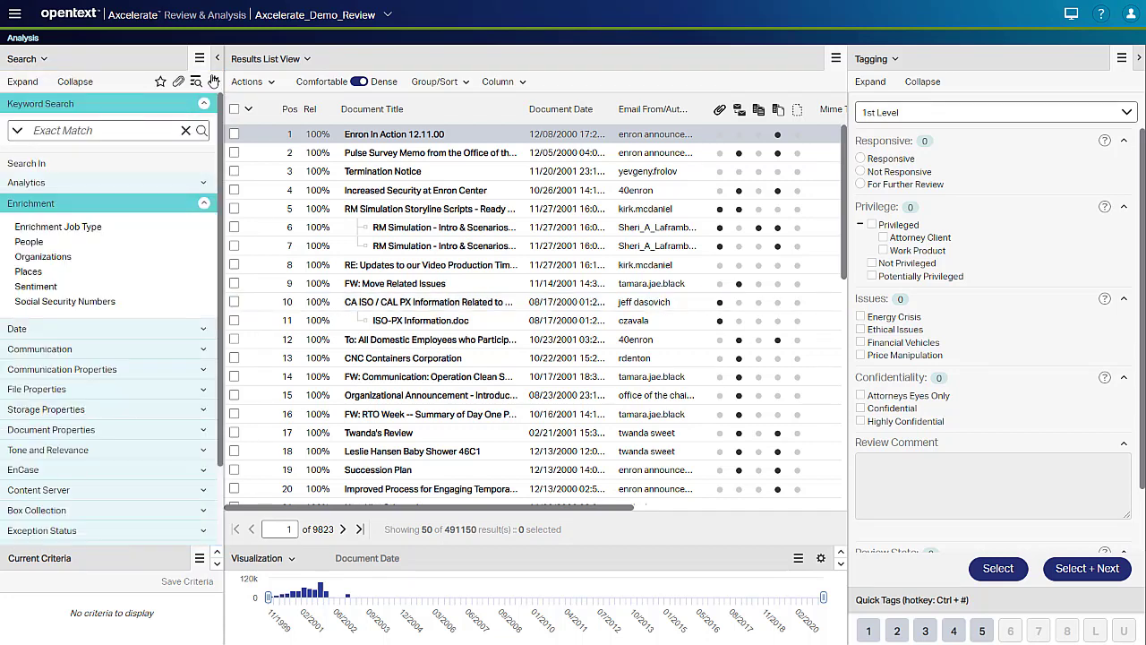
{"action": "left_click", "coordinate": [30, 273]}
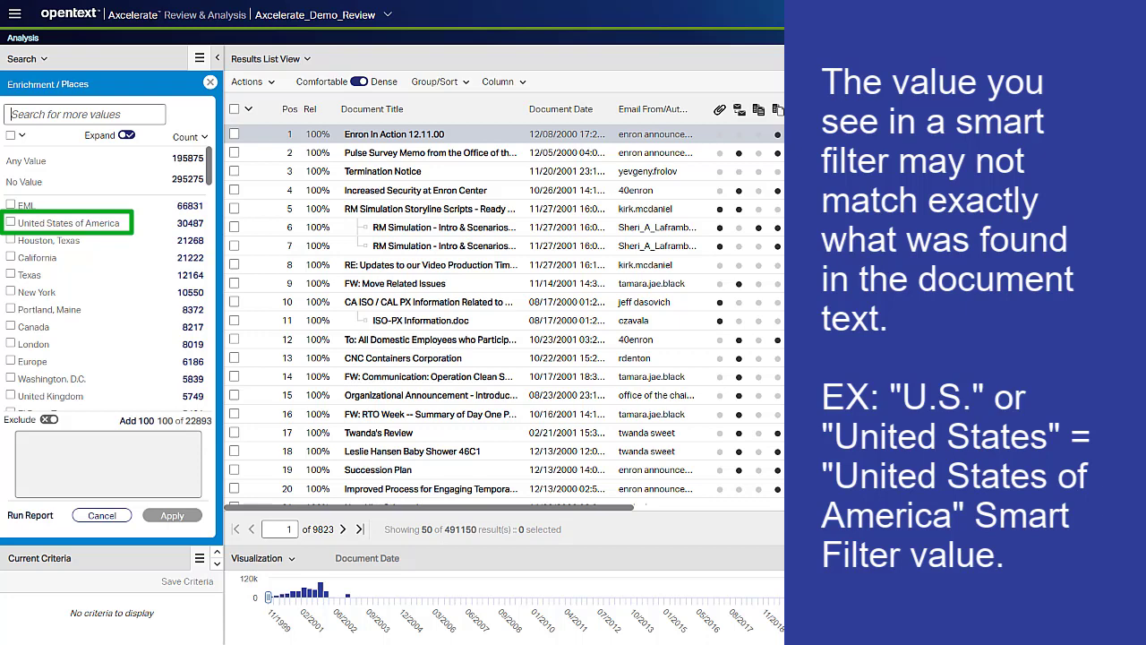
{"action": "left_click", "coordinate": [209, 82]}
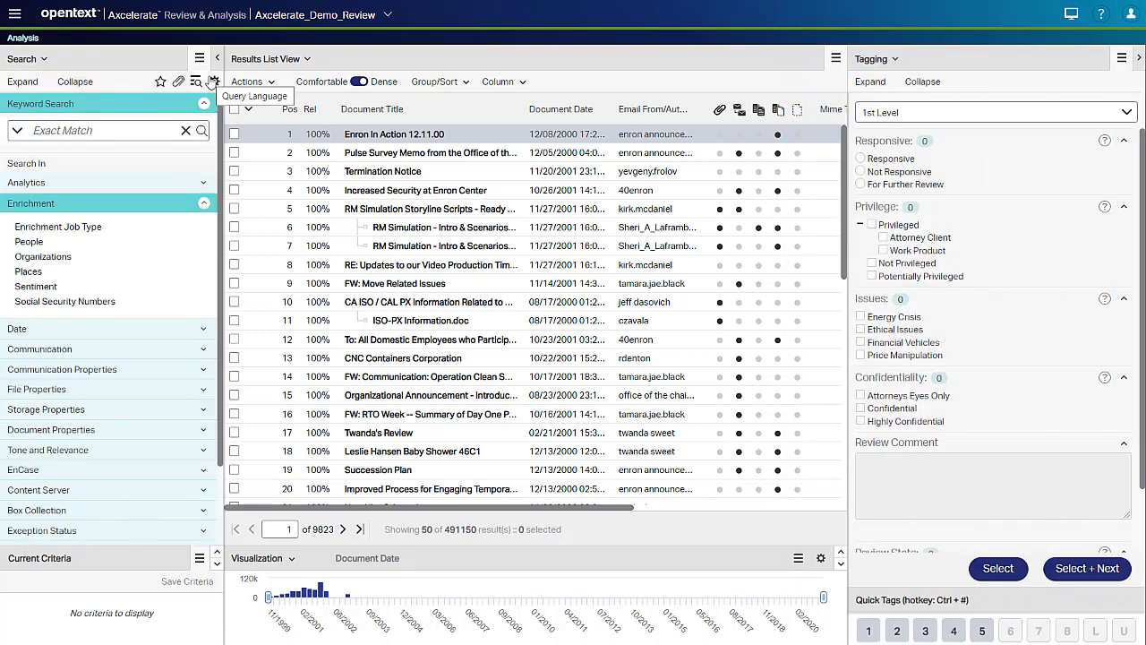
- Review the neutral, positive and negative Sentiment counts, then close the Sentiment facet
{"action": "left_click", "coordinate": [57, 288]}
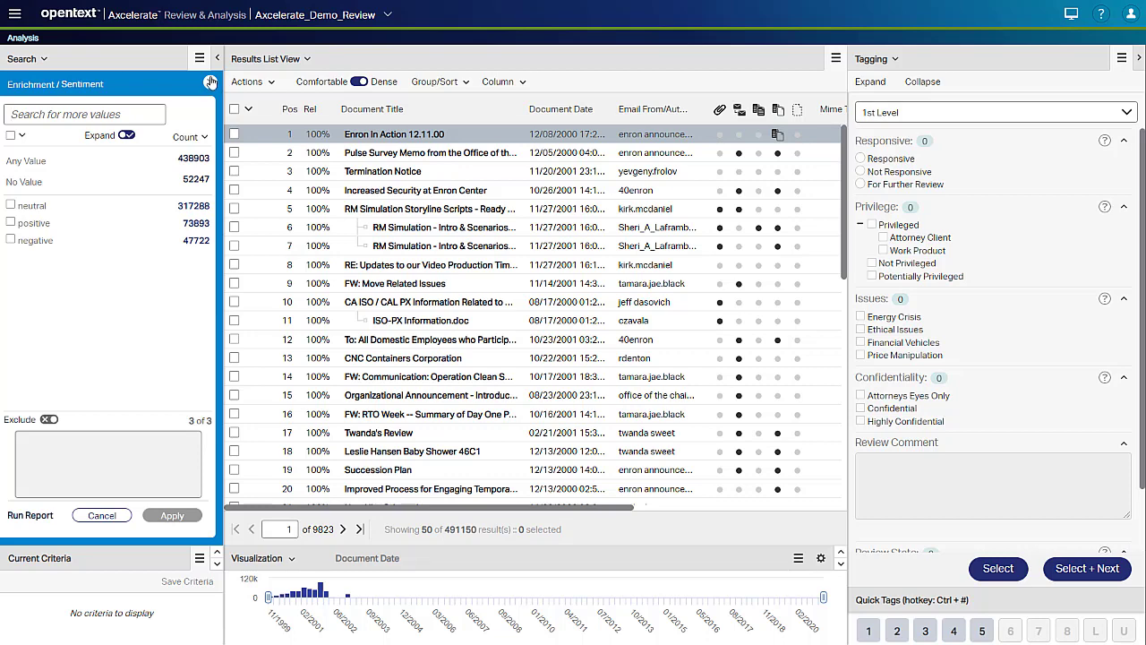
{"action": "left_click", "coordinate": [210, 82]}
- Show the Social Security Numbers values (188 documents), then close that list
{"action": "left_click", "coordinate": [65, 302]}
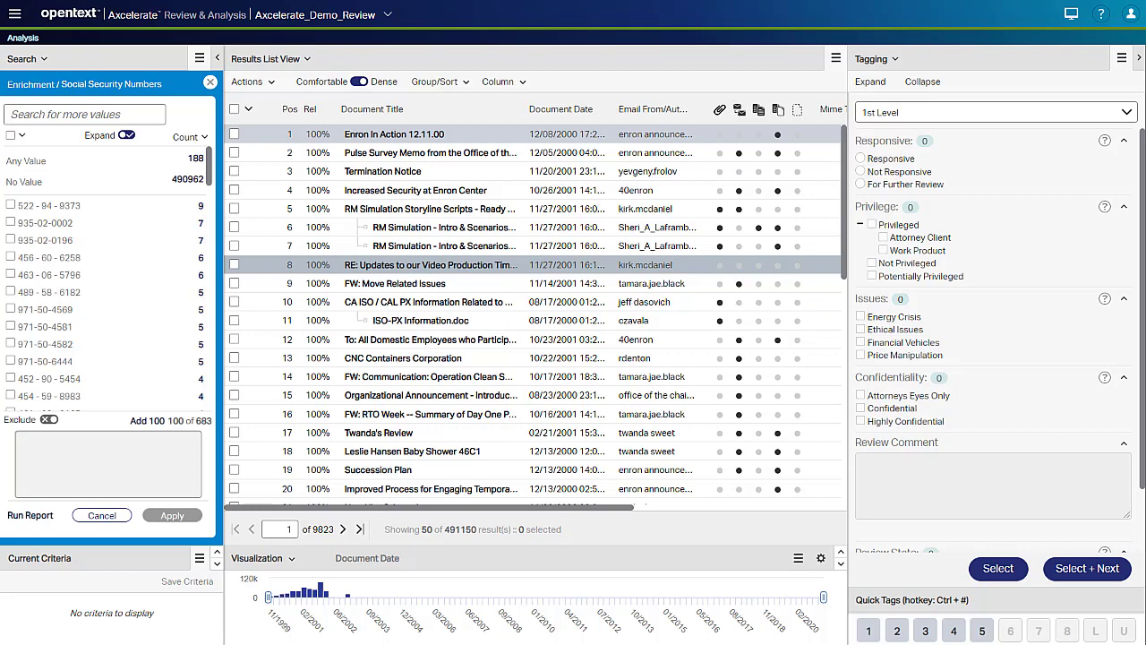
{"action": "left_click", "coordinate": [210, 82]}
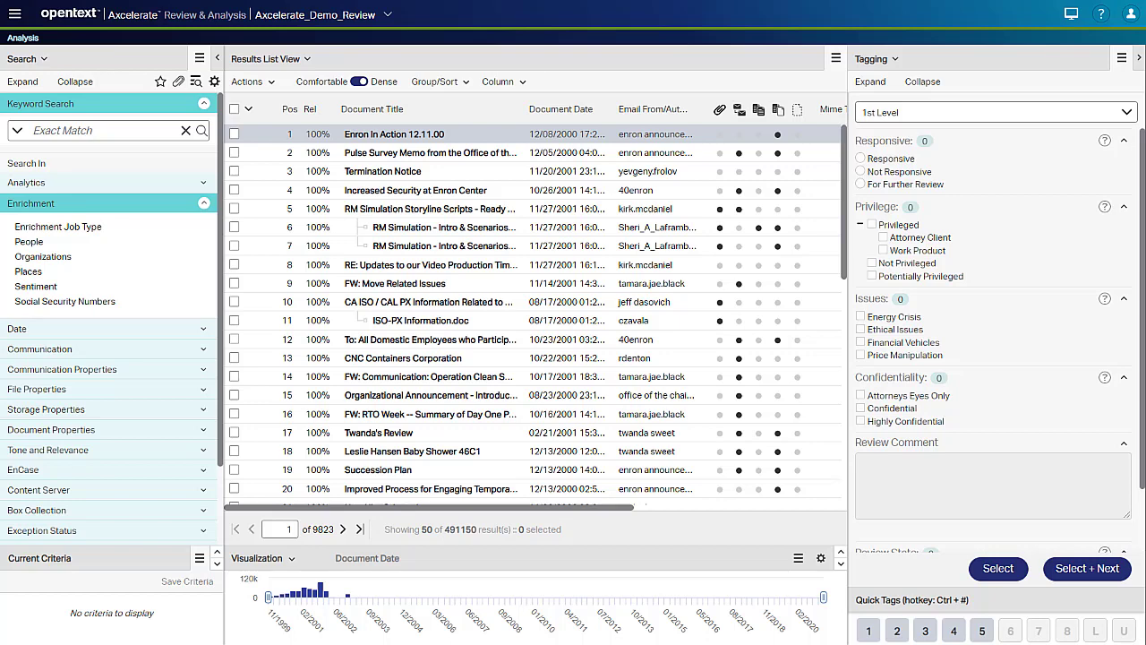
- Expand Analytics and list the Enrichment Job Type values to filter by
{"action": "left_click", "coordinate": [208, 184]}
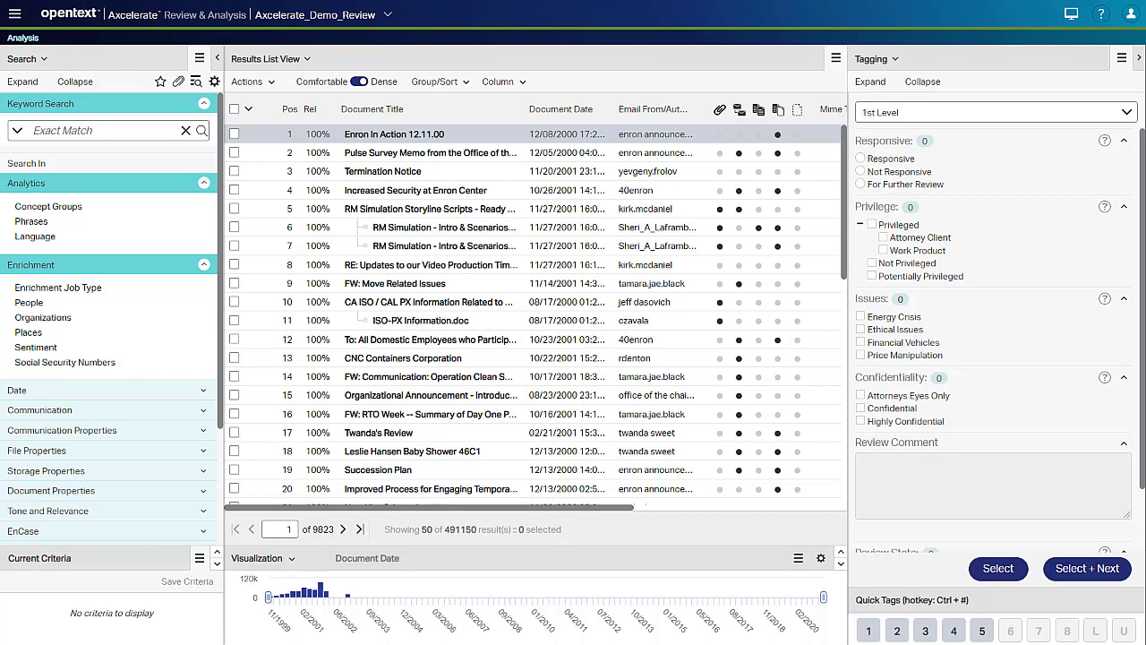
{"action": "left_click", "coordinate": [97, 288]}
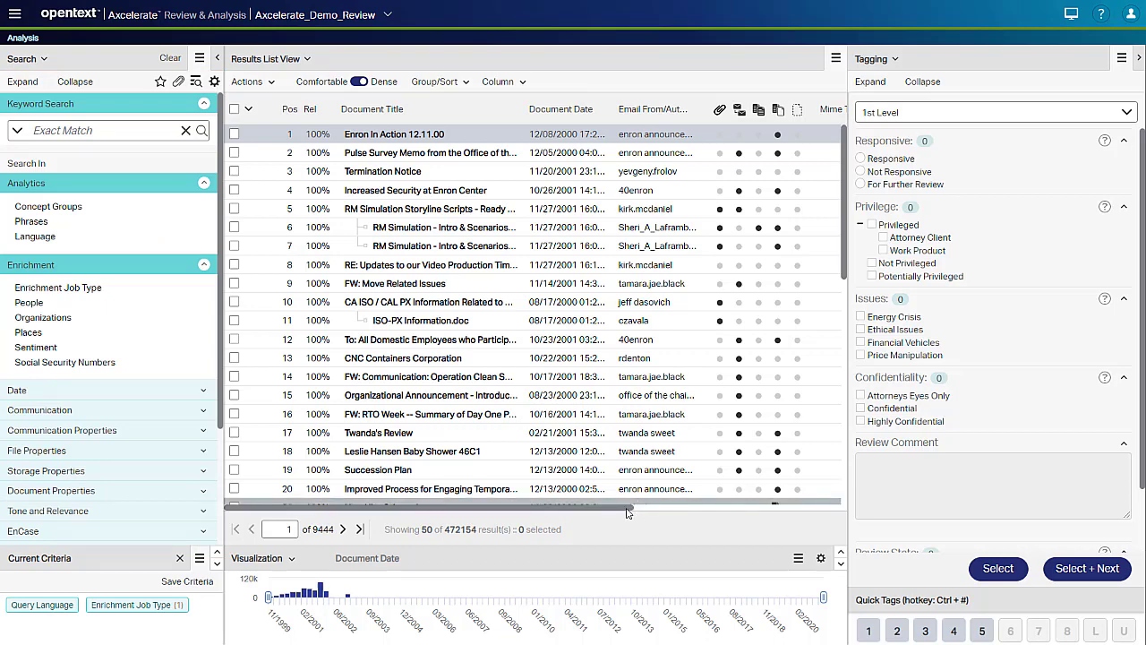
- Open the 'RE: Updates to our Video Production Timeframes and Scope' email in the viewer's Text tab
{"action": "left_click_drag", "start_coordinate": [627, 511], "coordinate": [831, 532]}
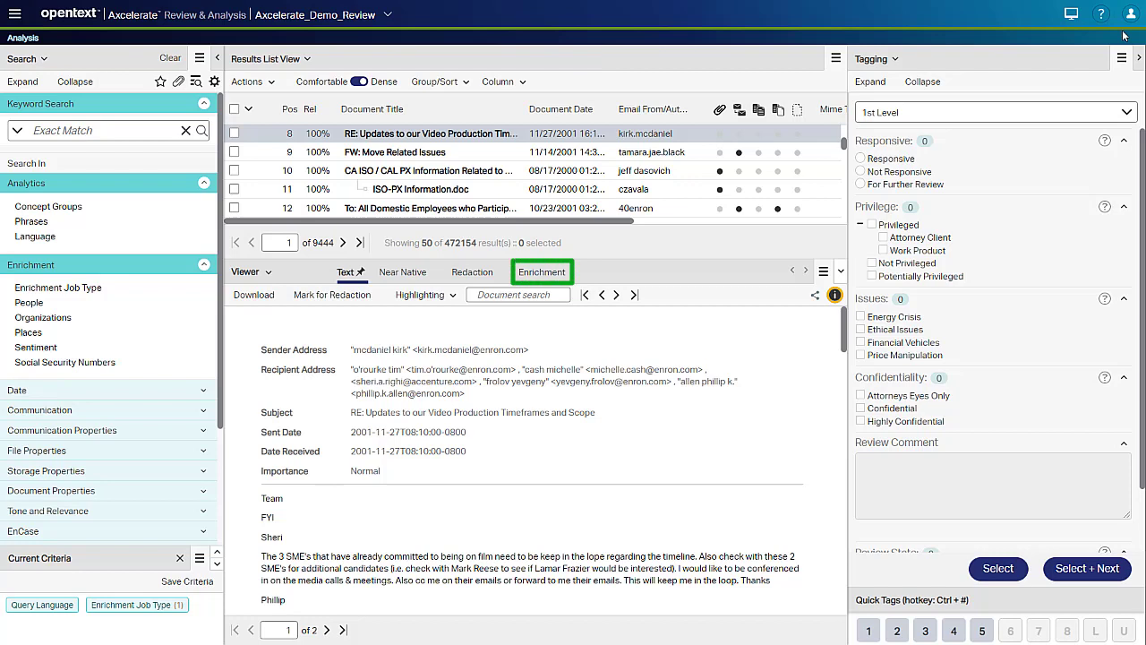
- Show the Enrichment view: sentiment chart, opinions versus facts, and summary (7 positive, 1 negative)
{"action": "left_click", "coordinate": [545, 274]}
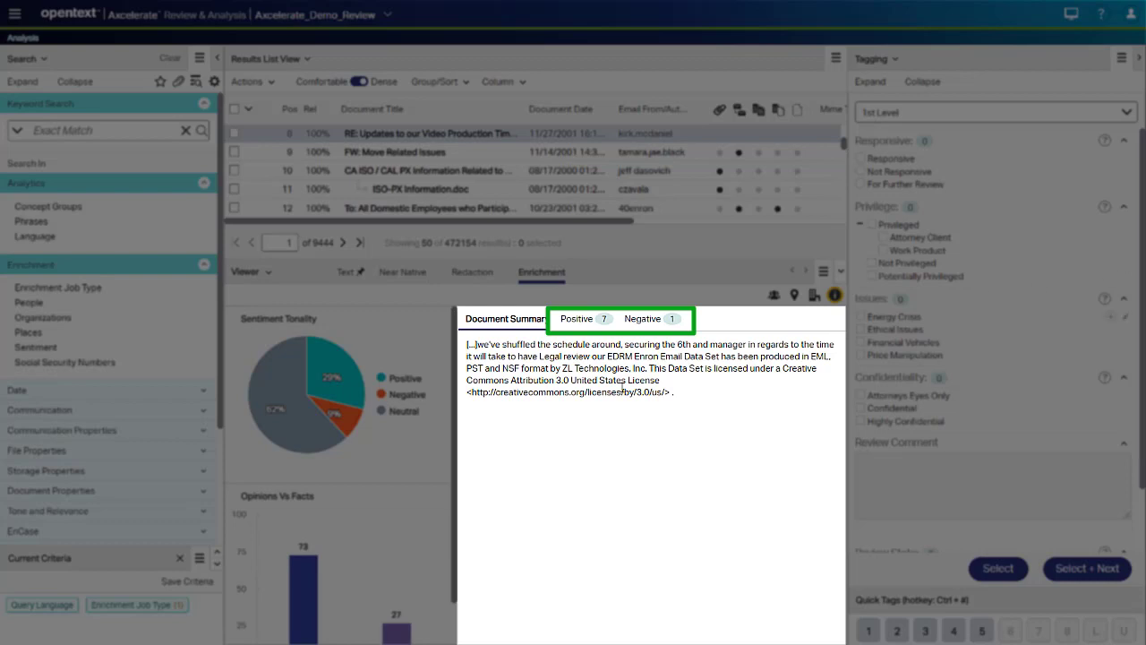
- Review the email's positive and negative opinions, then its people, places and organizations panels
{"action": "left_click", "coordinate": [589, 327]}
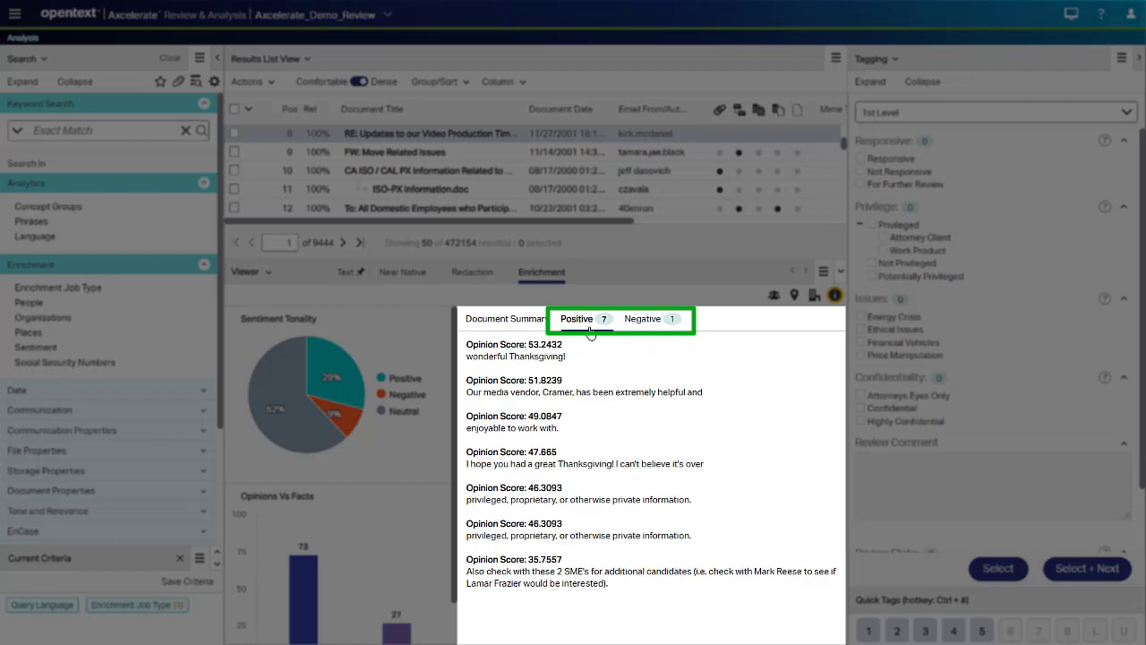
{"action": "left_click", "coordinate": [638, 322]}
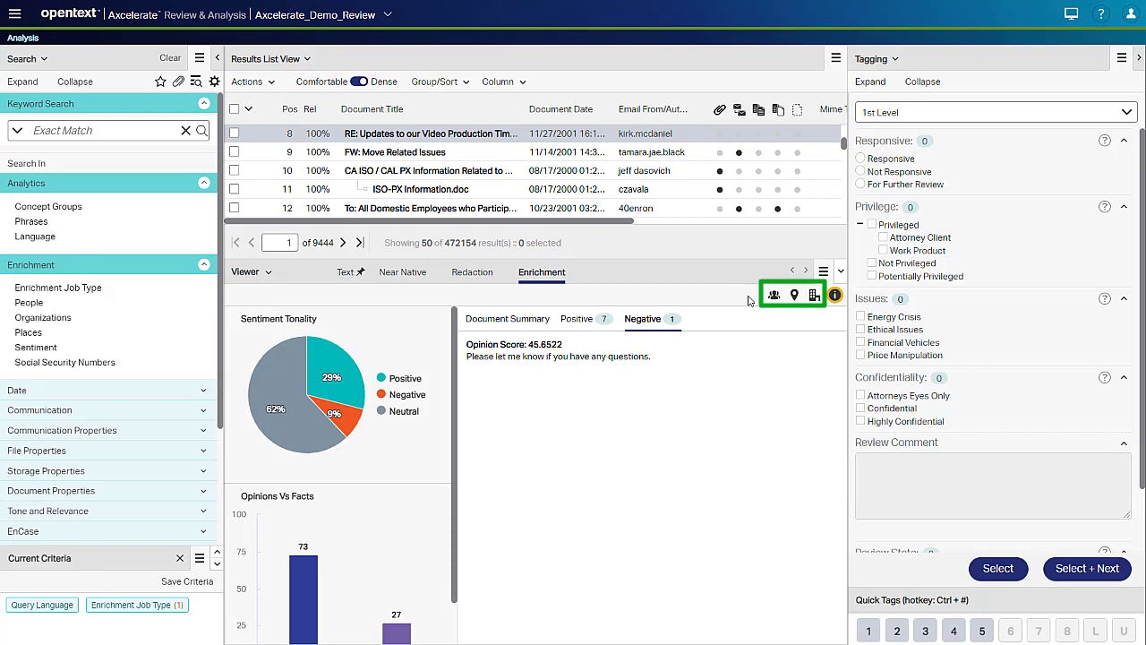
{"action": "left_click", "coordinate": [774, 296]}
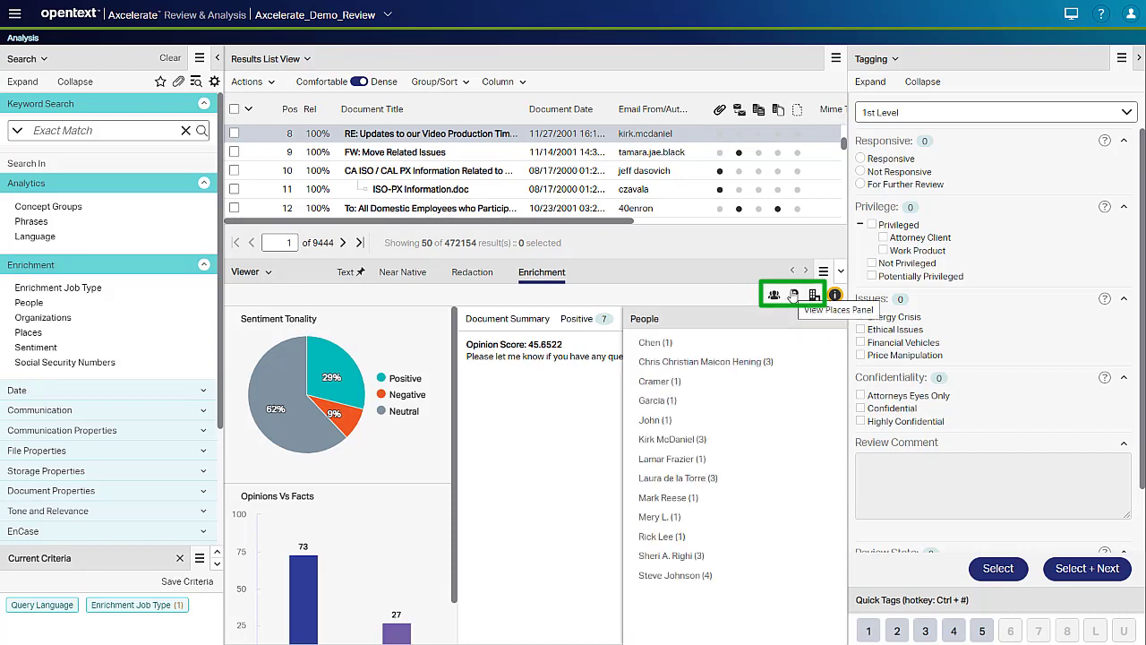
{"action": "left_click", "coordinate": [793, 296]}
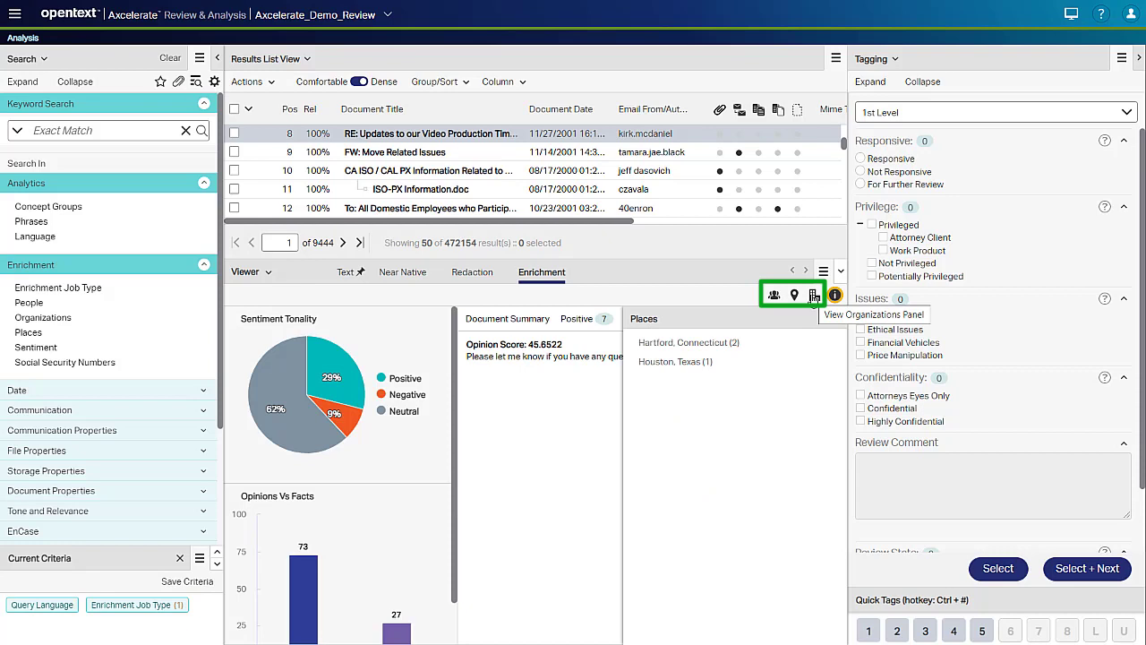
{"action": "left_click", "coordinate": [814, 297]}
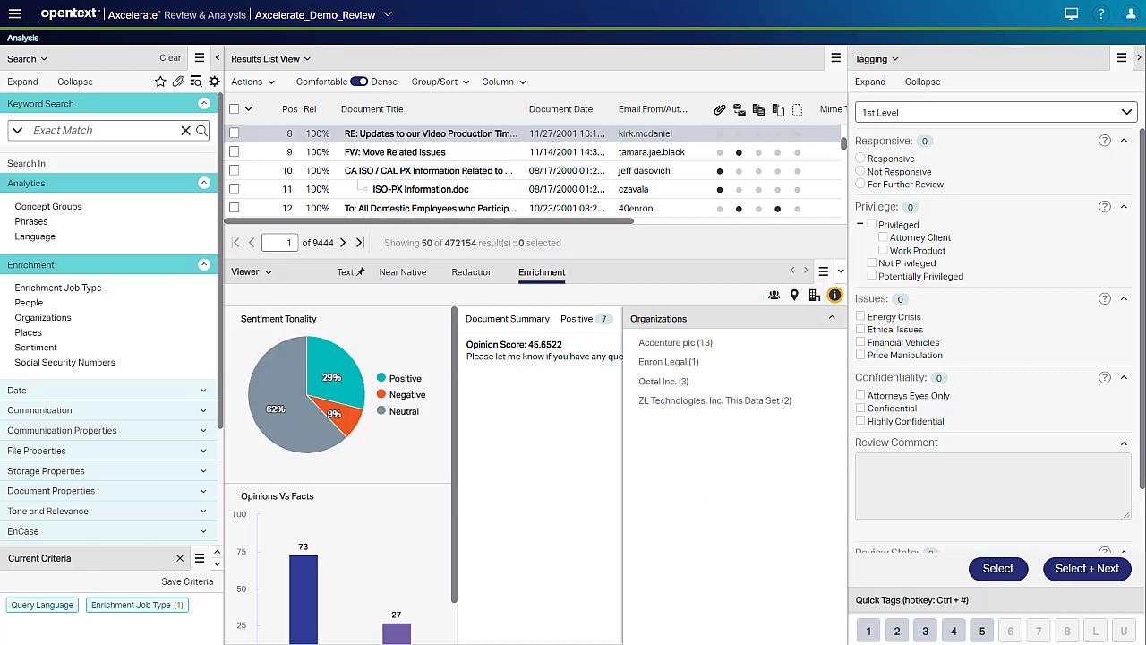
{"action": "left_click", "coordinate": [541, 274]}
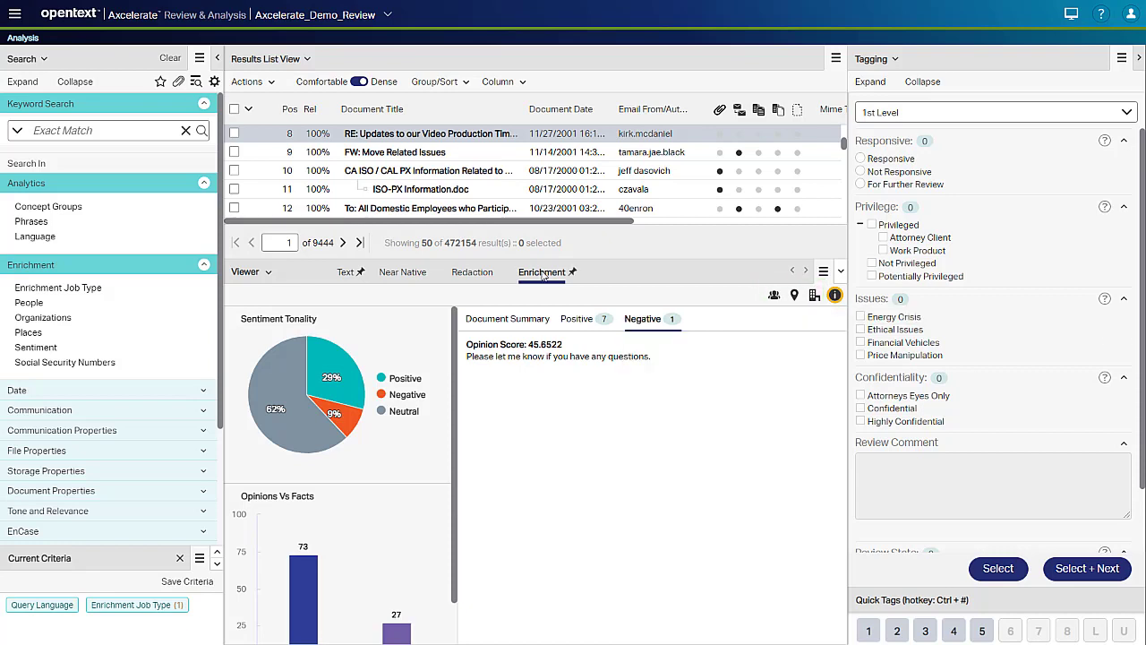
- Return to the Text view and highlight Places, People and Organizations
{"action": "left_click", "coordinate": [350, 274]}
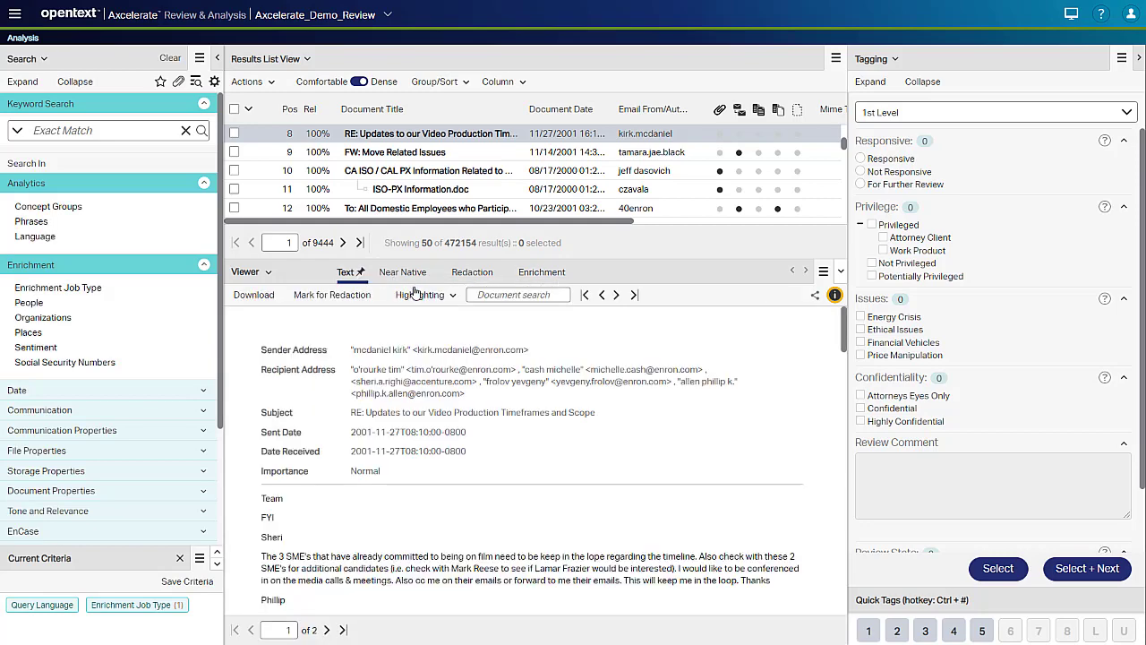
{"action": "left_click", "coordinate": [418, 294]}
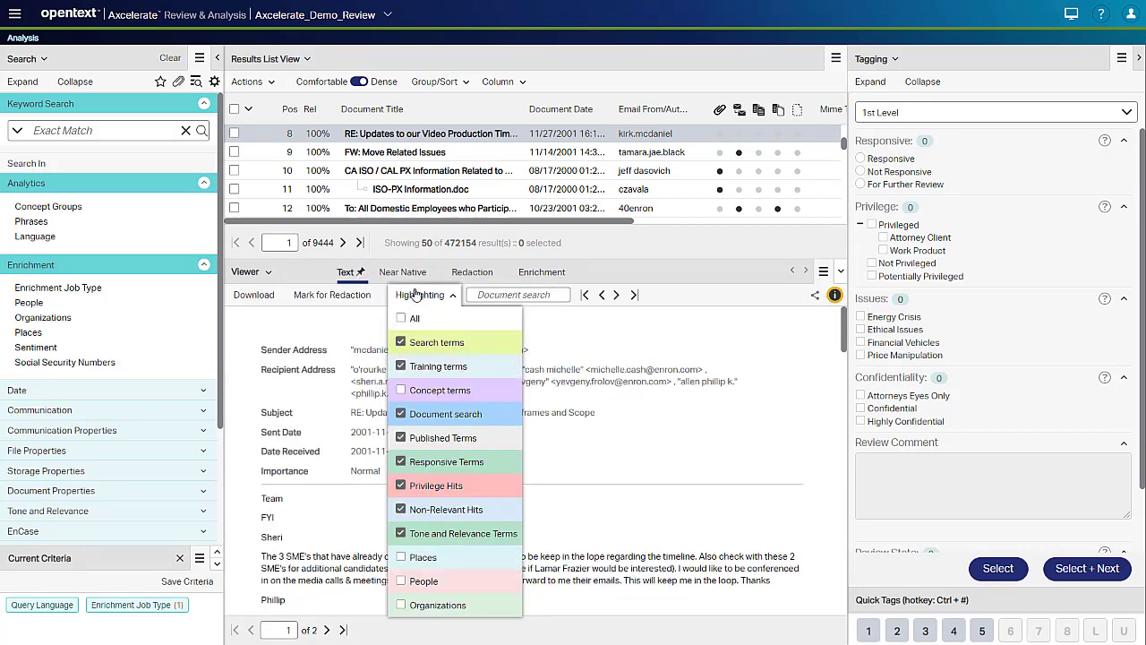
{"action": "left_click", "coordinate": [418, 558]}
{"action": "left_click", "coordinate": [417, 582]}
{"action": "left_click", "coordinate": [416, 611]}
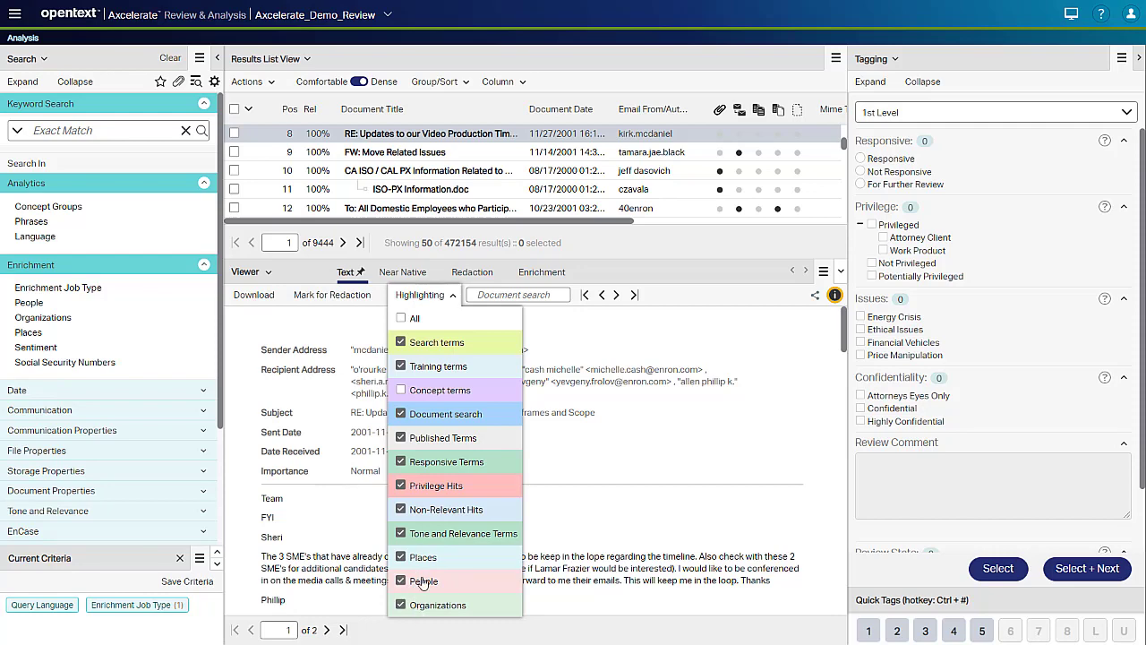